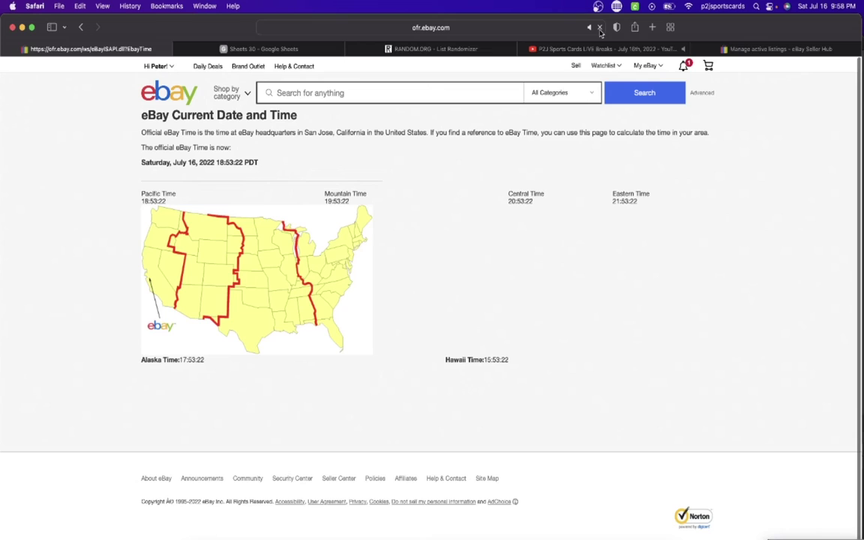
- Reload the eBay Current Date and Time page to show the current official time
left_click(600, 29)
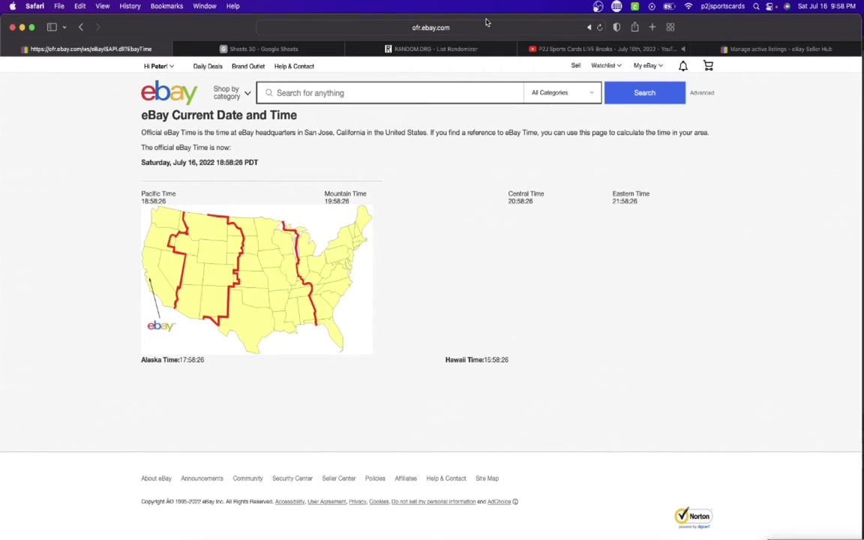
- In Sheets 30, review the owner usernames in column C from C1 down to C15
left_click(227, 48)
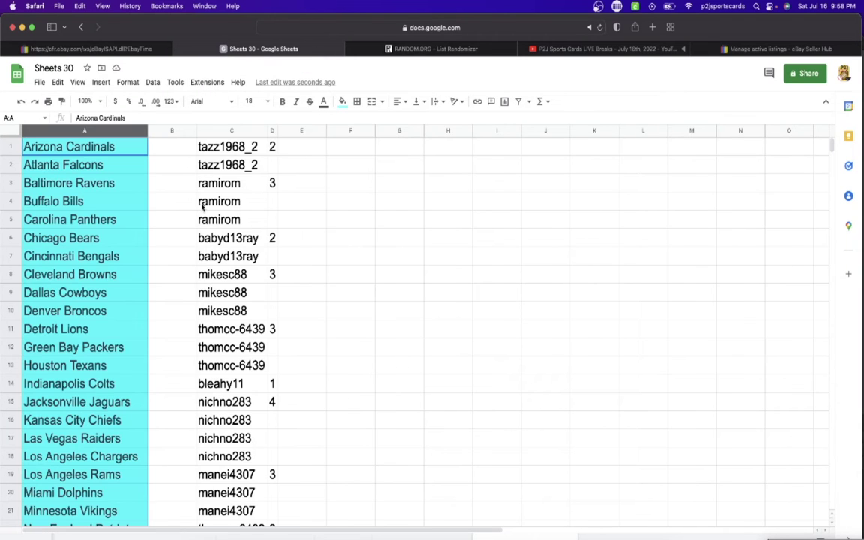
left_click(214, 142)
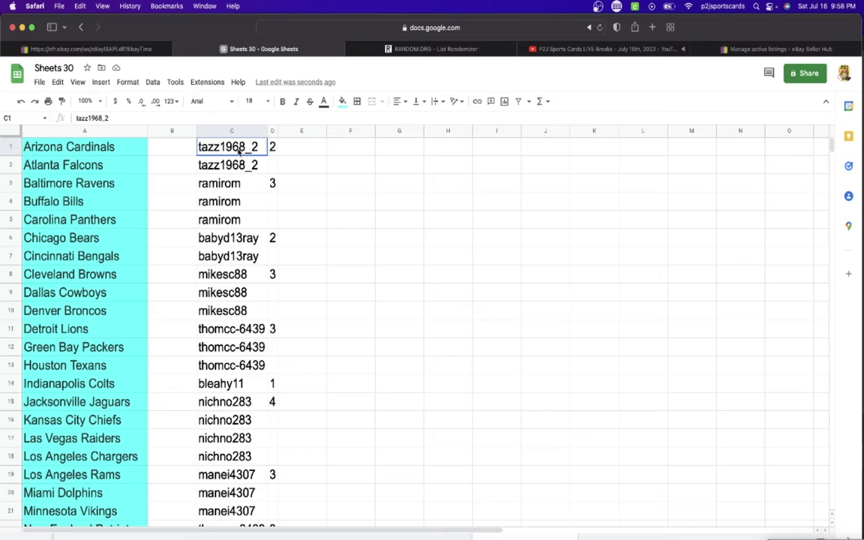
left_click(235, 180)
left_click(231, 239)
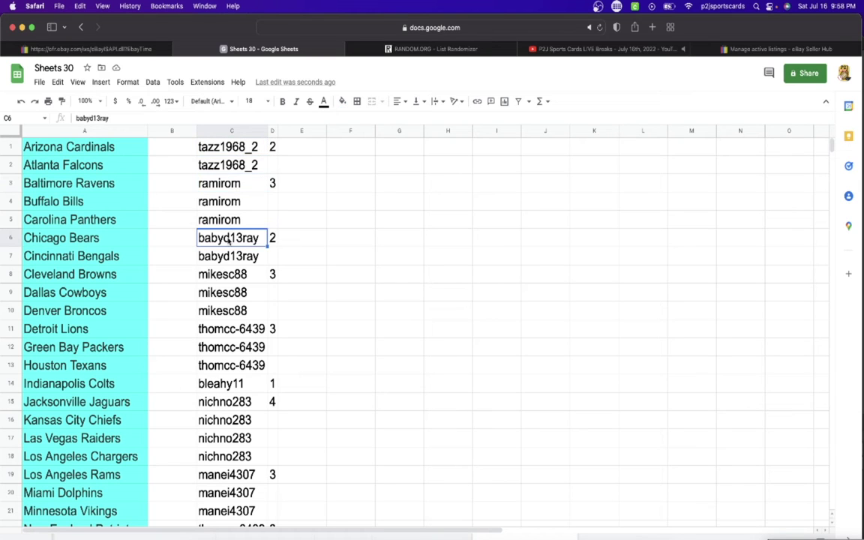
left_click(229, 275)
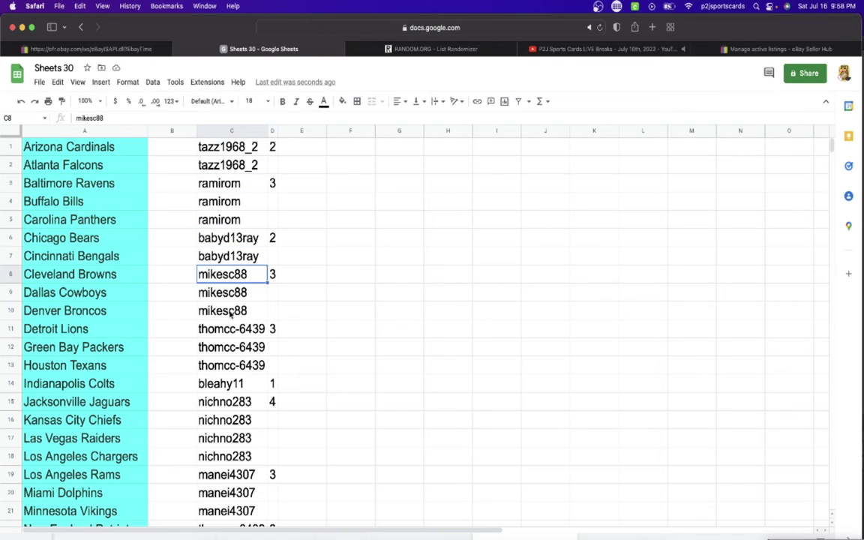
left_click(230, 331)
scroll(230, 225, "down", 2)
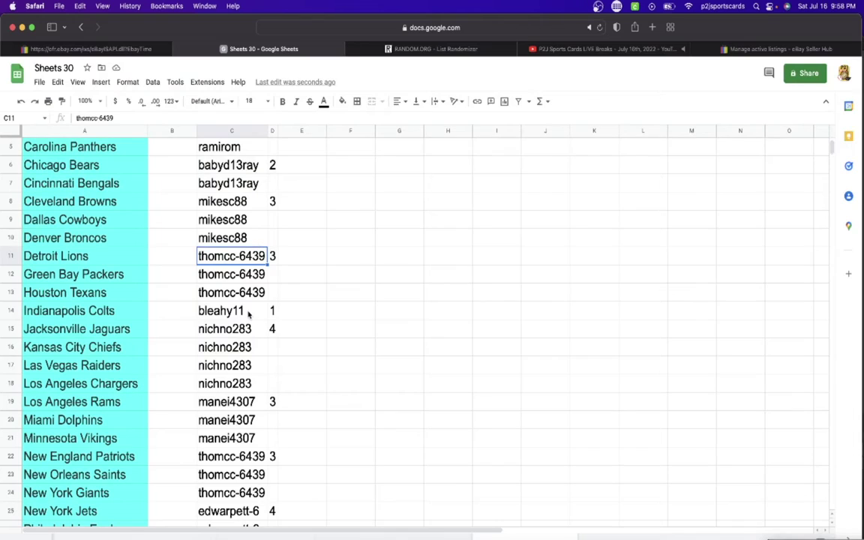
left_click(248, 314)
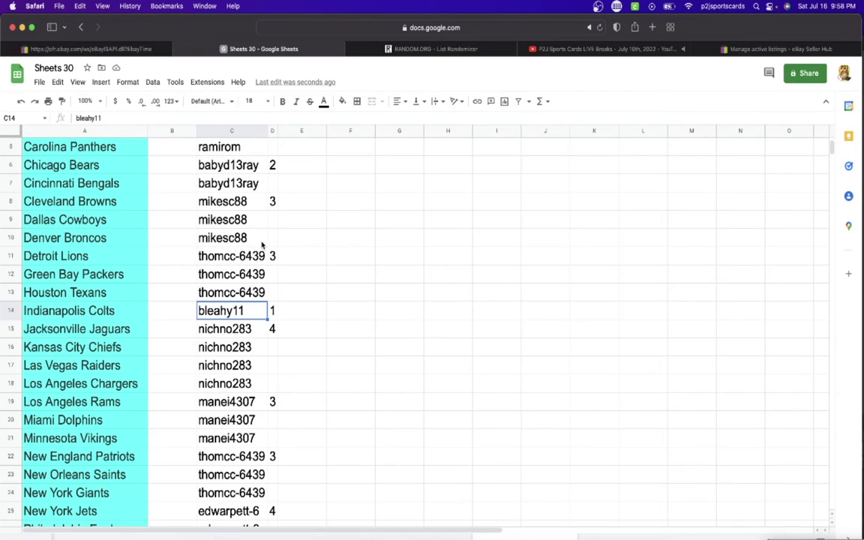
left_click(247, 329)
- Review the remaining usernames down to C31, then select all of column C
scroll(254, 268, "down", 2)
left_click(248, 347)
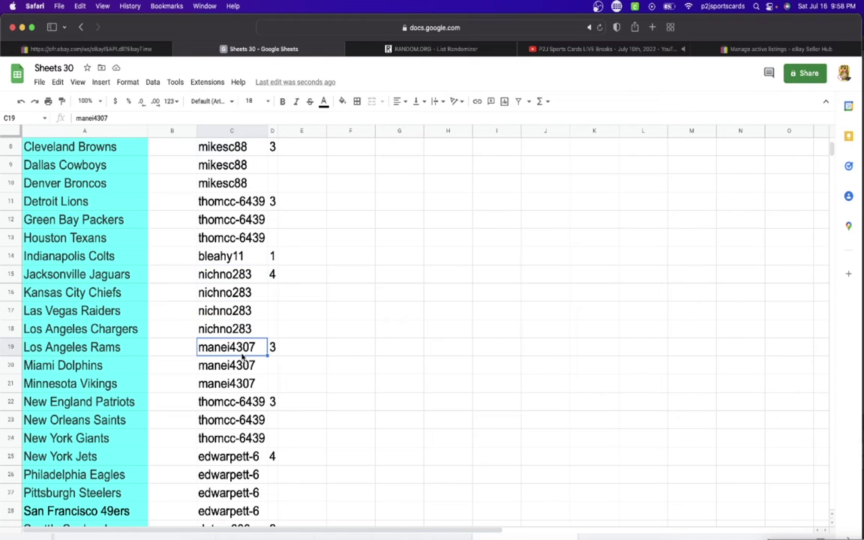
scroll(251, 315, "down", 2)
left_click(251, 328)
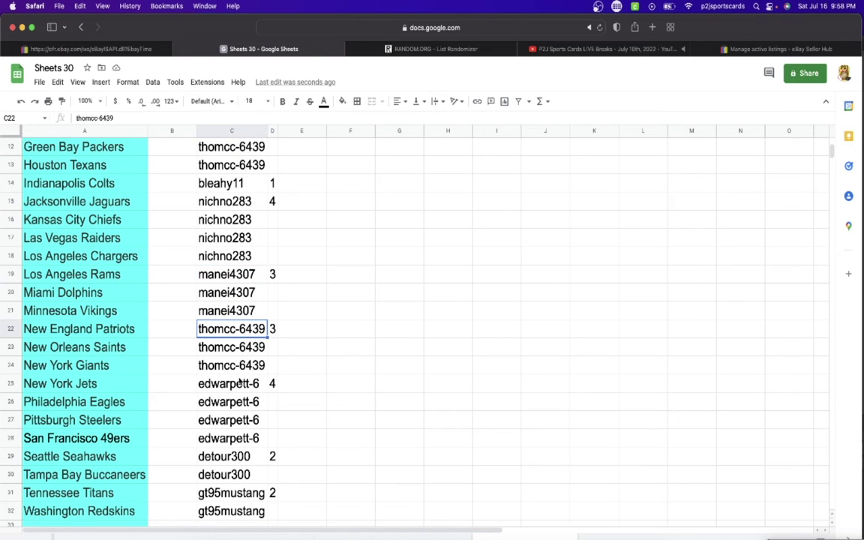
left_click(247, 383)
scroll(262, 271, "down", 3)
left_click(248, 347)
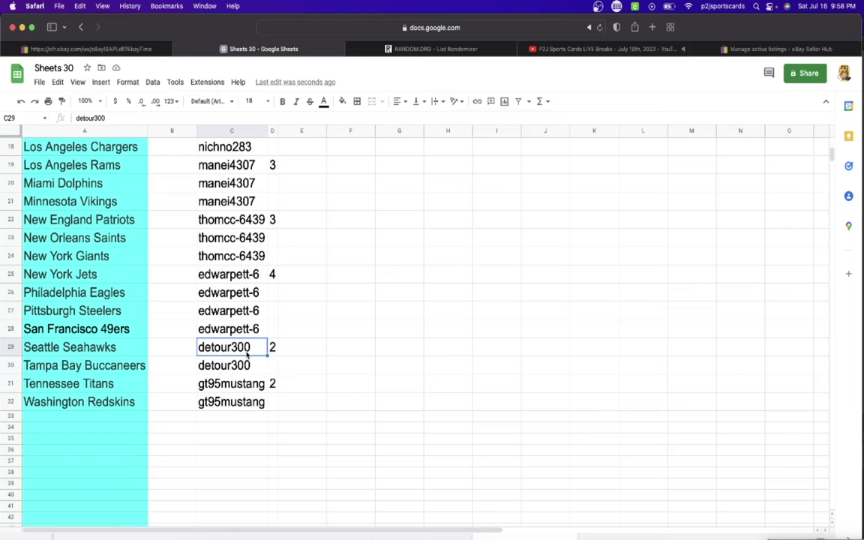
left_click(236, 384)
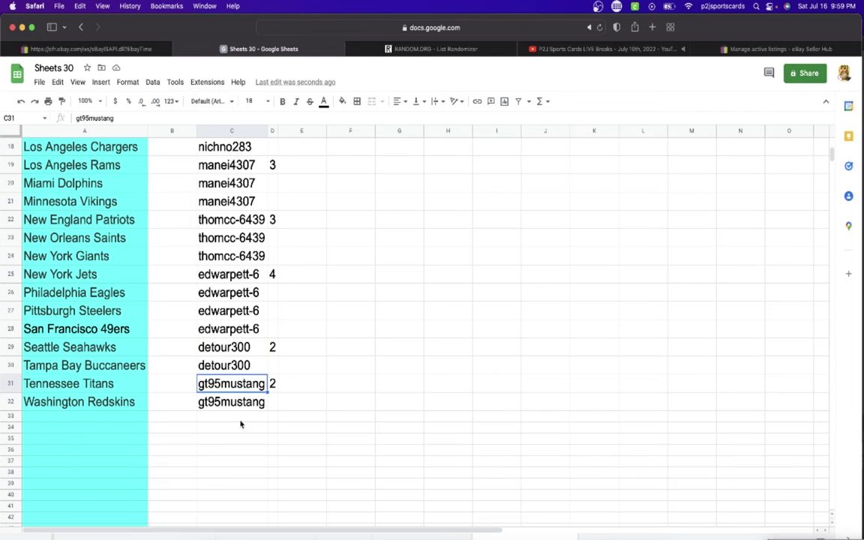
scroll(240, 412, "up", 8)
left_click(232, 131)
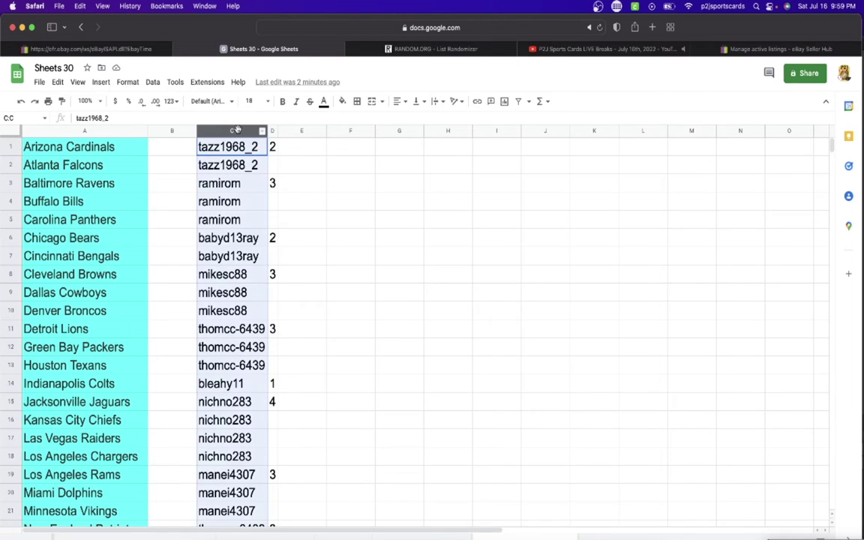
scroll(240, 330, "down", 2)
- Copy the column C usernames and paste them into the RANDOM.ORG List Randomizer box
scroll(240, 330, "up", 2)
key("cmd+c")
left_click(431, 49)
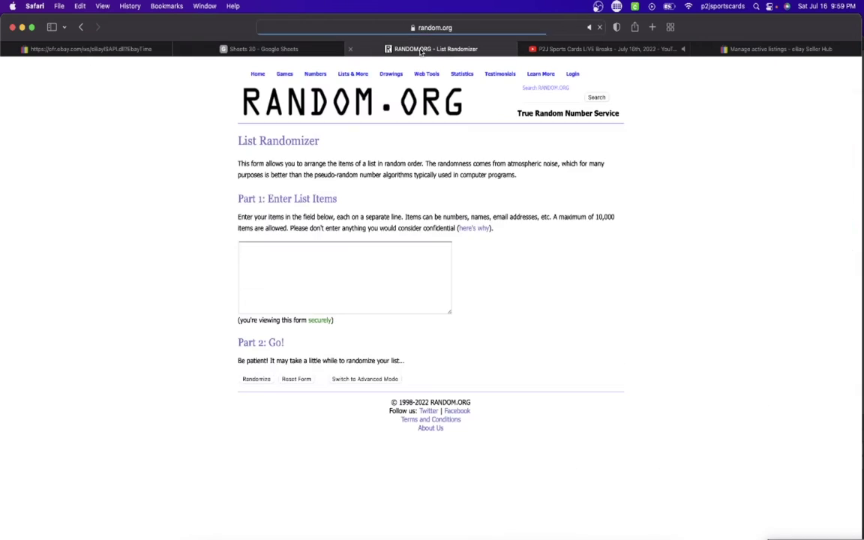
left_click(341, 268)
key("cmd+v")
- Randomize the 32-name list seven times and copy the final shuffled order
left_click(254, 380)
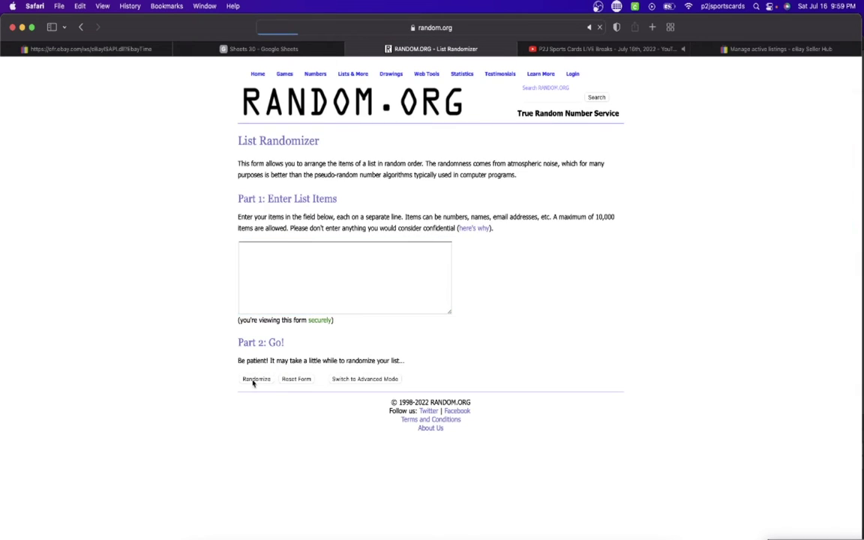
scroll(252, 450, "down", 1)
left_click(250, 488)
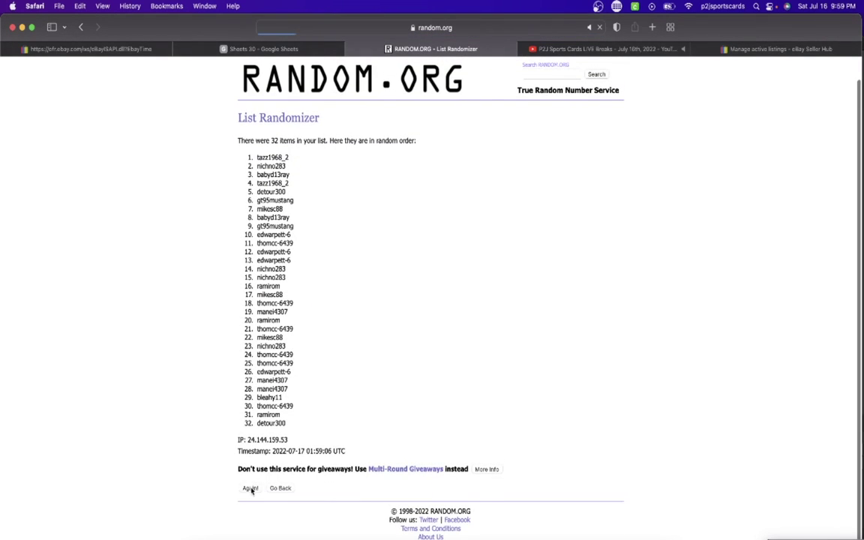
left_click(252, 489)
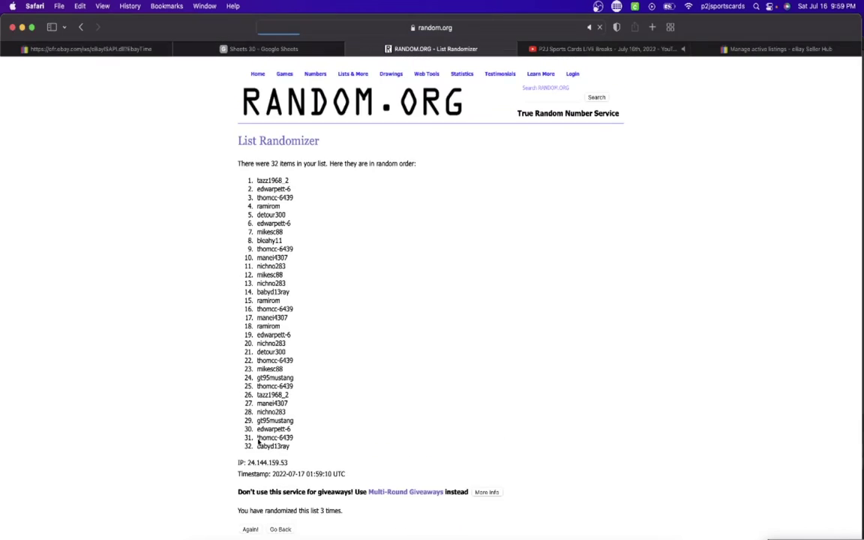
left_click(251, 531)
left_click(251, 530)
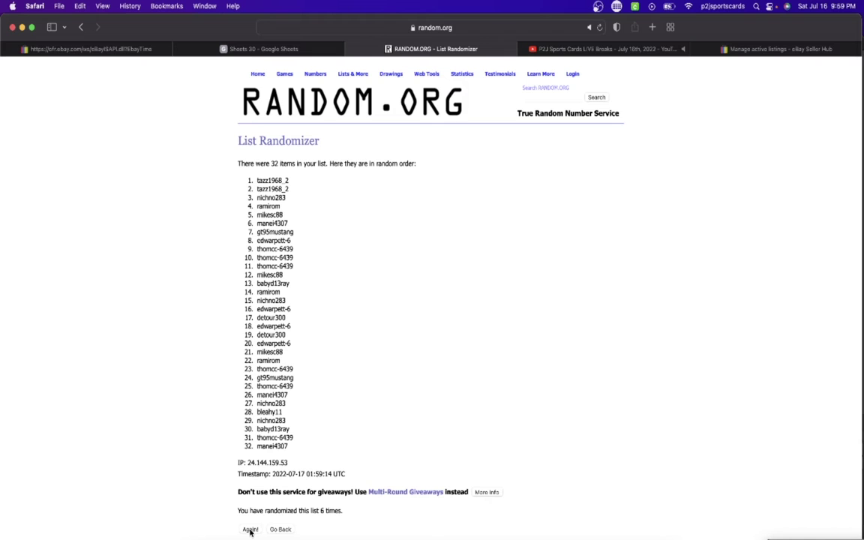
left_click(251, 529)
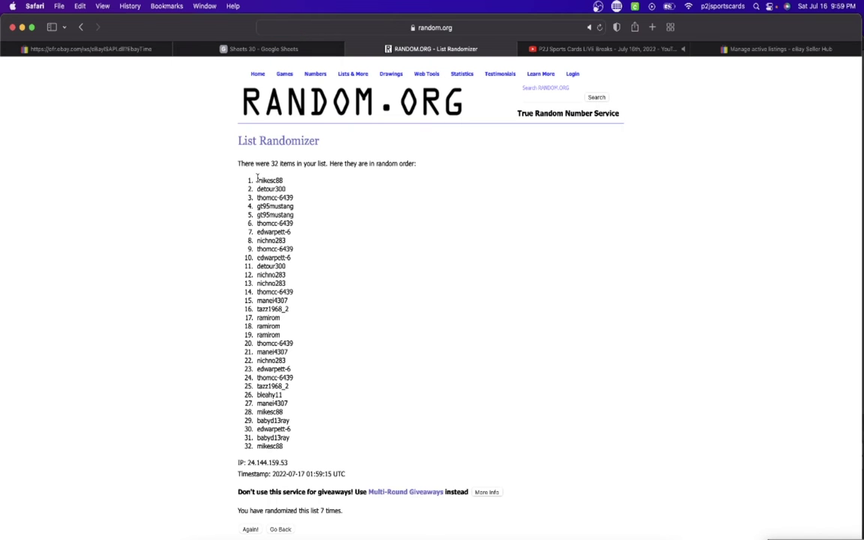
left_click_drag(233, 168, 297, 445)
key("super+c")
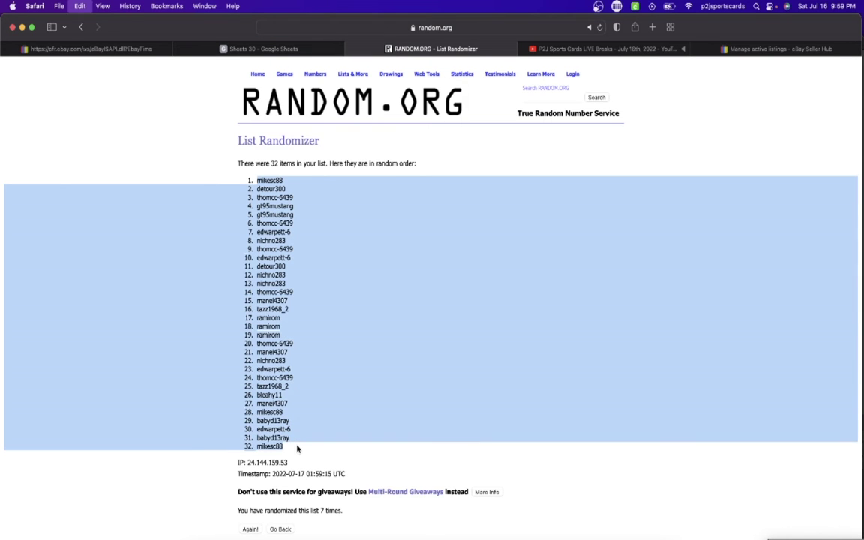
- Paste the randomized usernames into column B from B1, set them to size 18, and auto-fit the column
left_click(285, 49)
left_click(172, 132)
key("super+v")
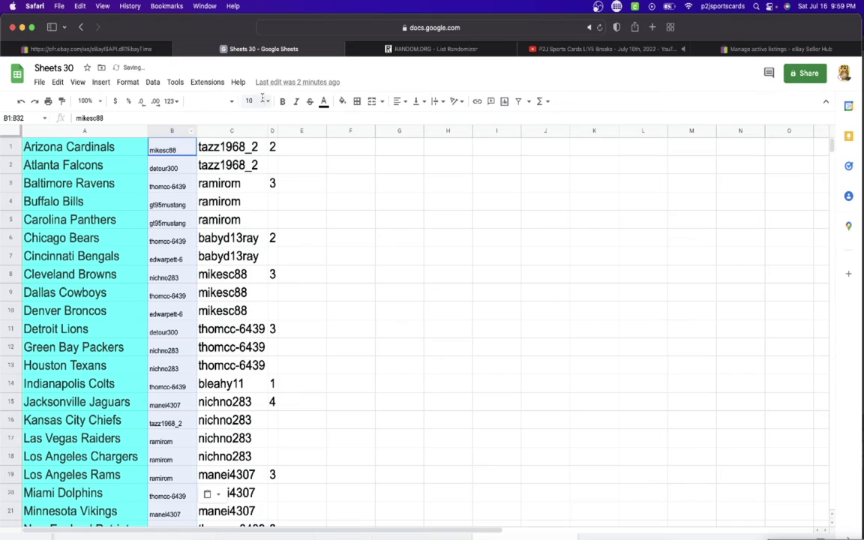
left_click(249, 100)
left_click(226, 231)
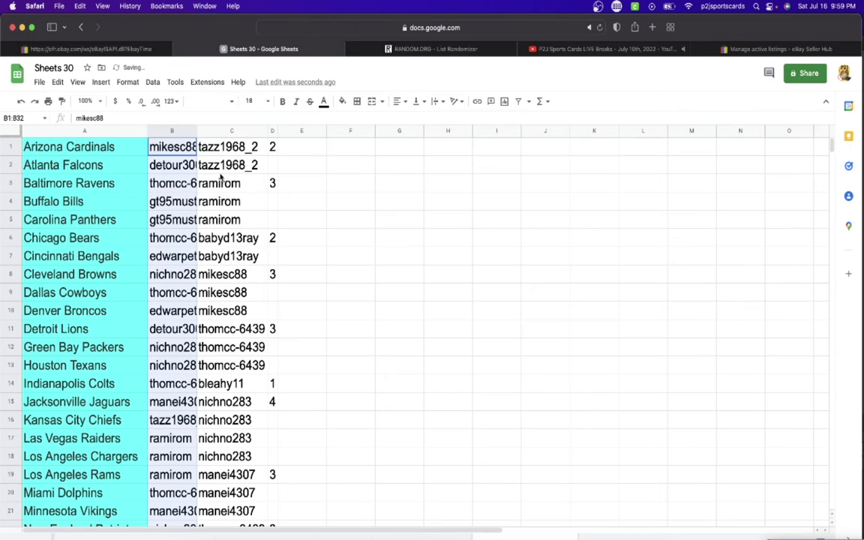
double_click(196, 131)
- Check the assigned usernames from the Arizona Cardinals down to the Kansas City Chiefs
scroll(201, 183, "down", 5)
scroll(201, 183, "up", 5)
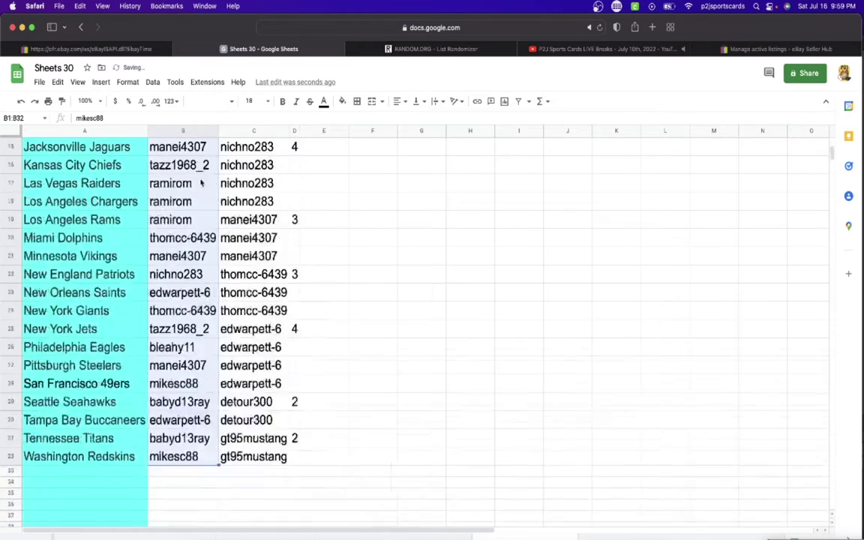
left_click(195, 149)
key("Down")
key("Down")
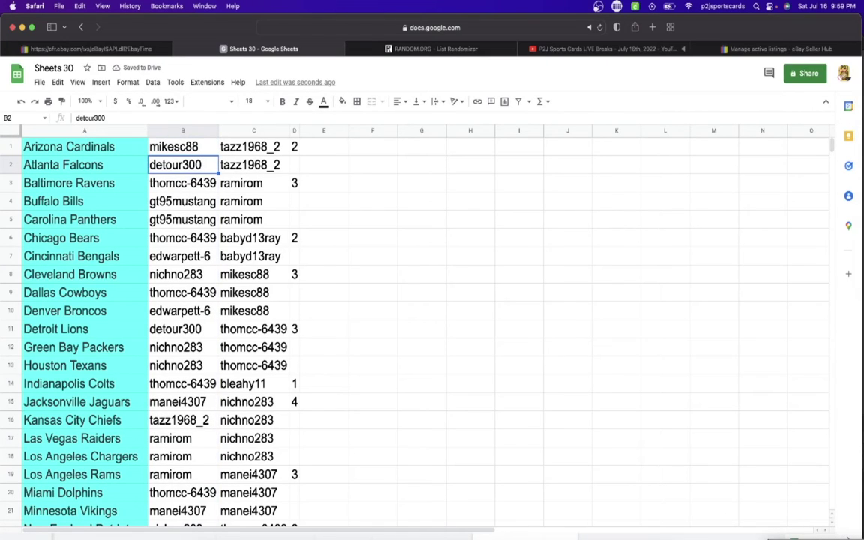
key("Down")
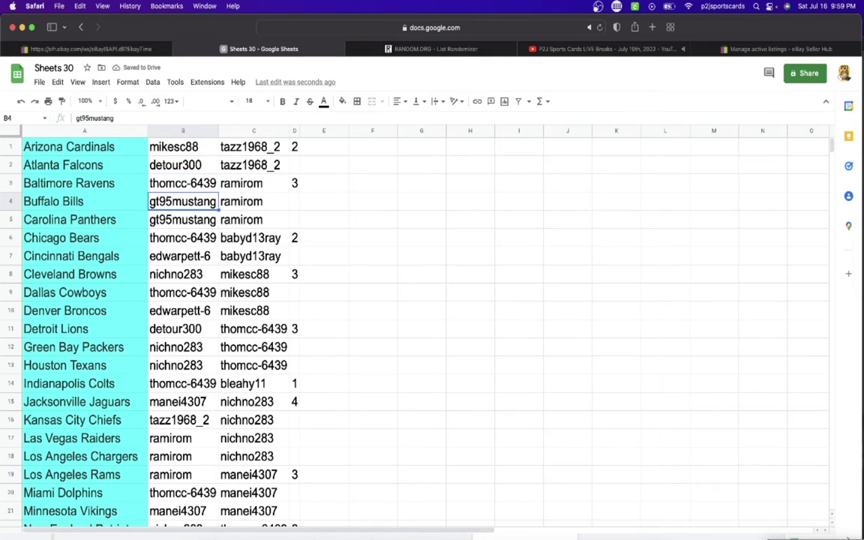
key("Down")
key("Down")
key("Down")
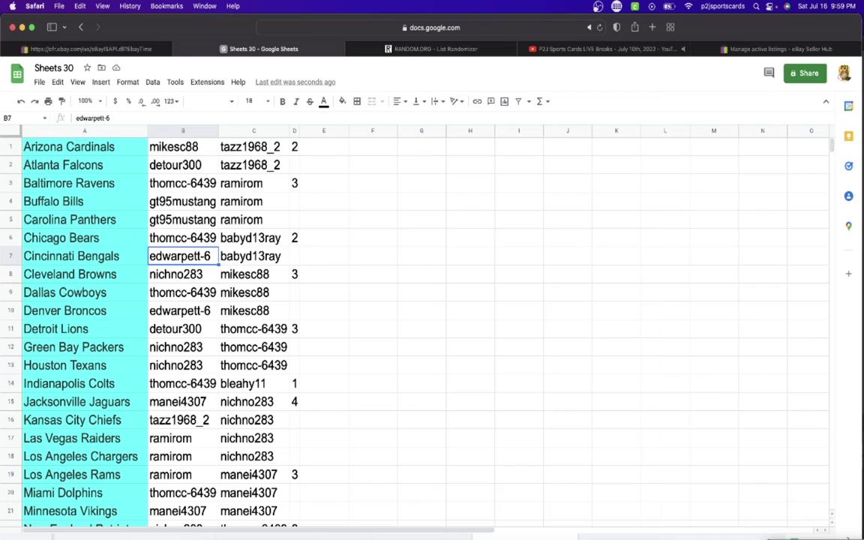
key("Down")
key("Down")
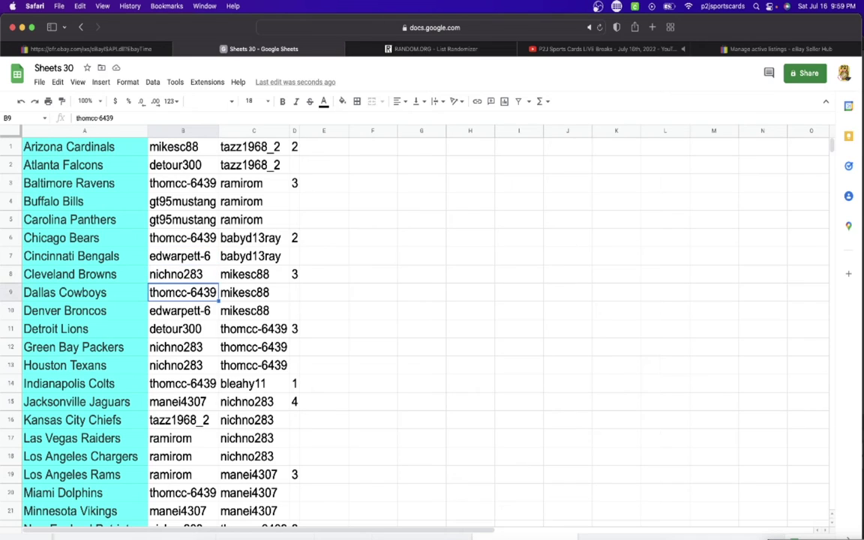
key("Down")
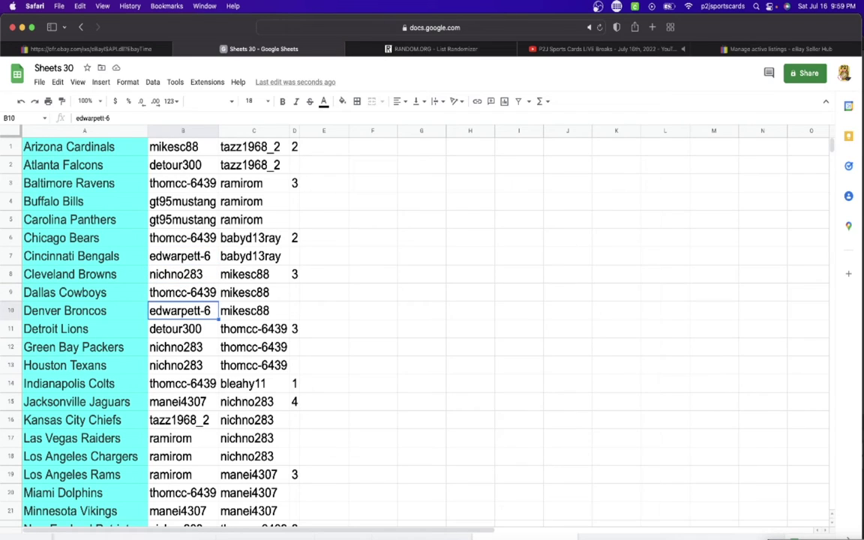
key("Down")
key("Down")
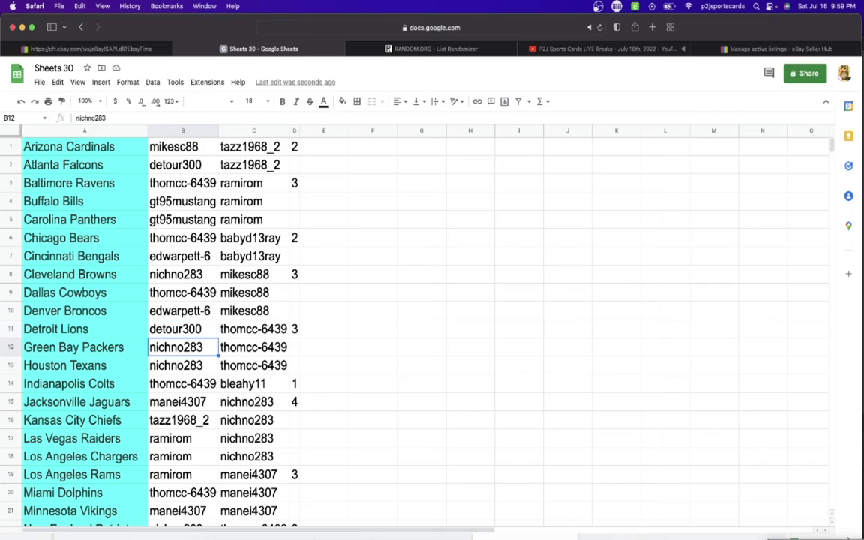
key("Down")
key("Down")
key("Down")
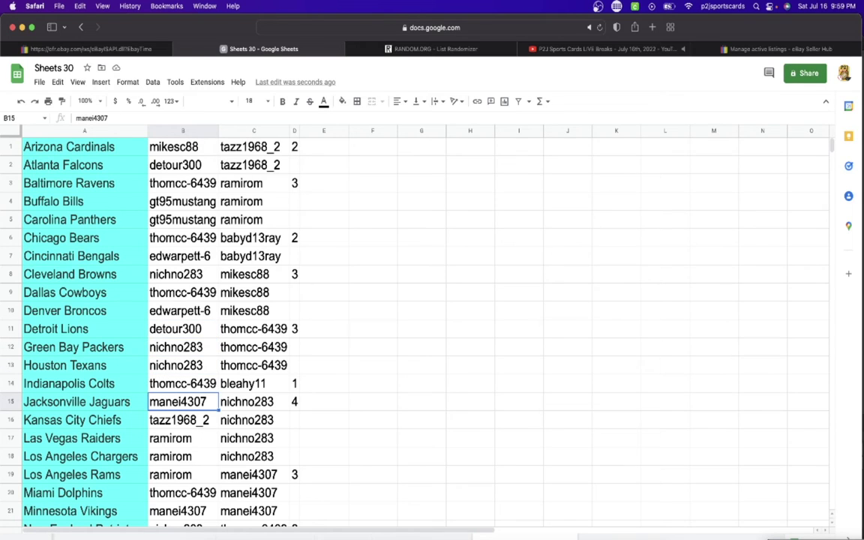
key("Down")
key("Down")
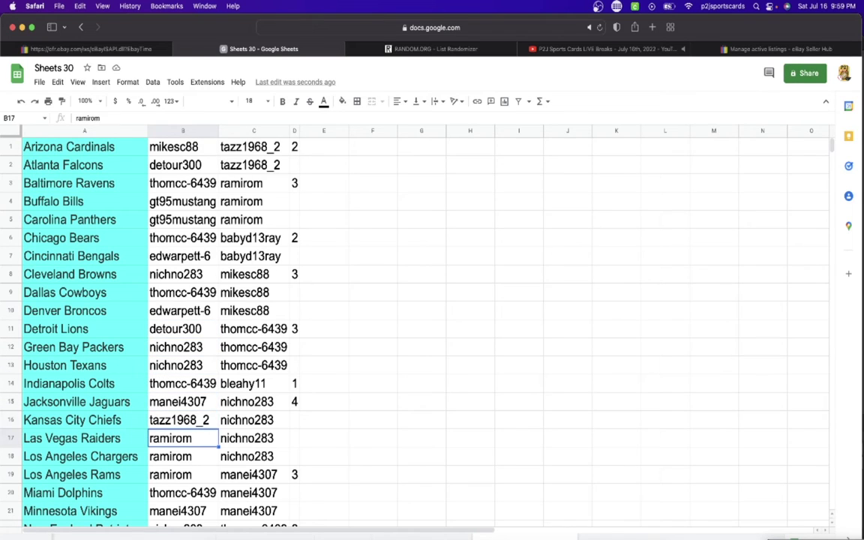
key("Down")
key("Down")
key("Down")
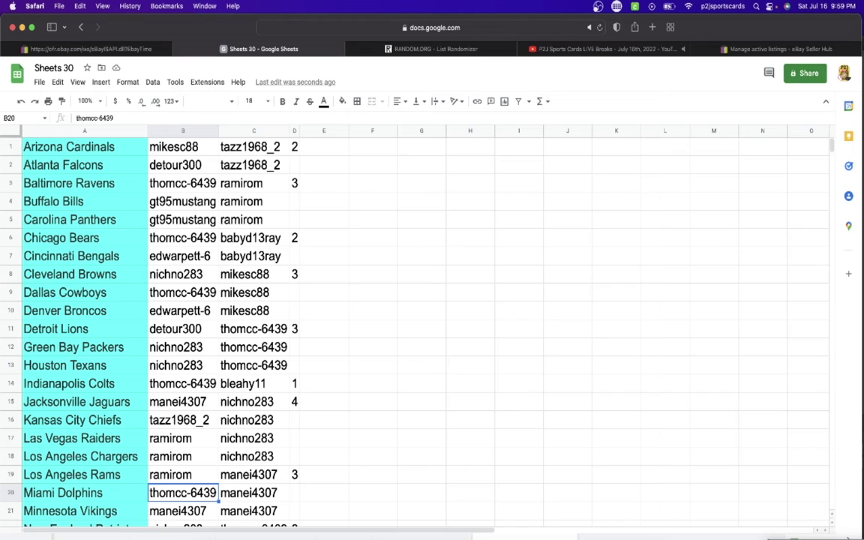
- Check the usernames from the Minnesota Vikings through the Tennessee Titans, then move back up
key("Down")
key("Down")
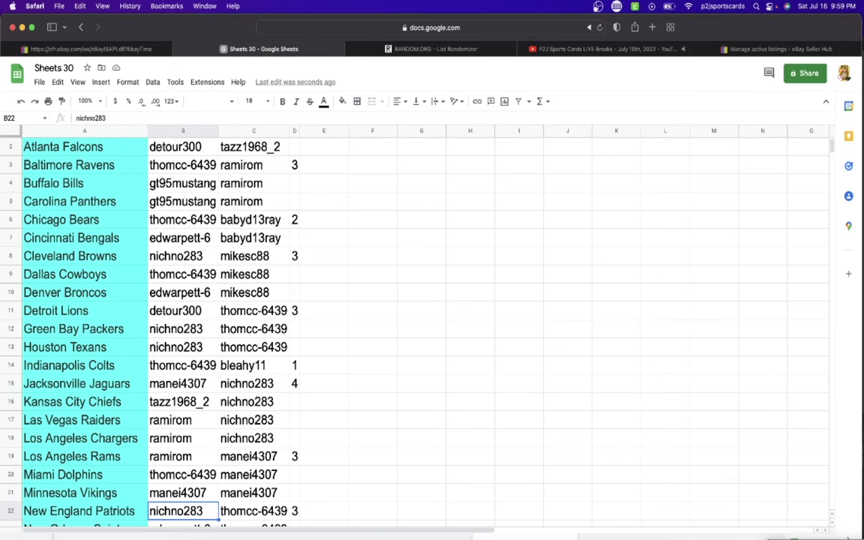
key("Down")
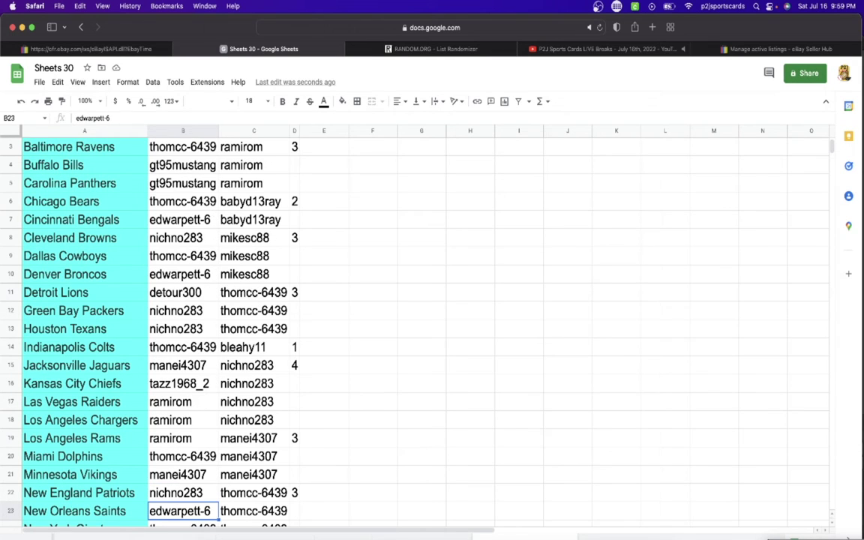
key("Down")
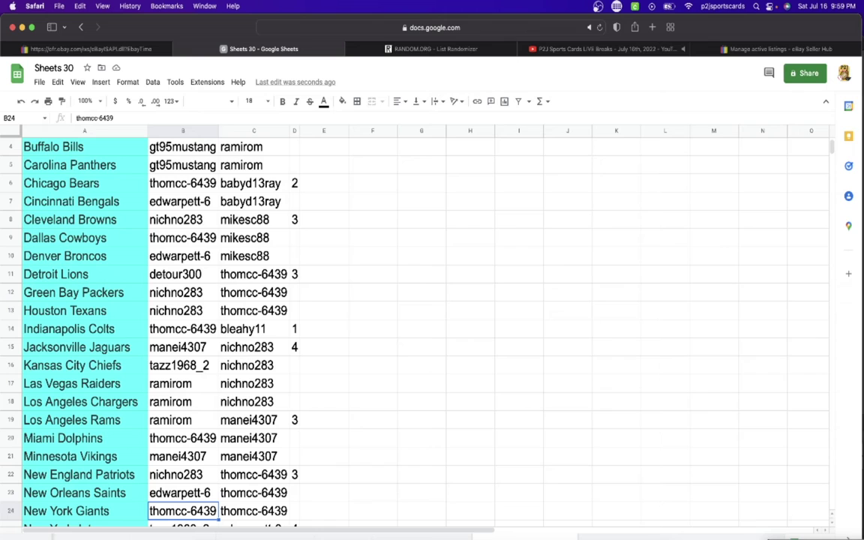
key("Down")
key("Down")
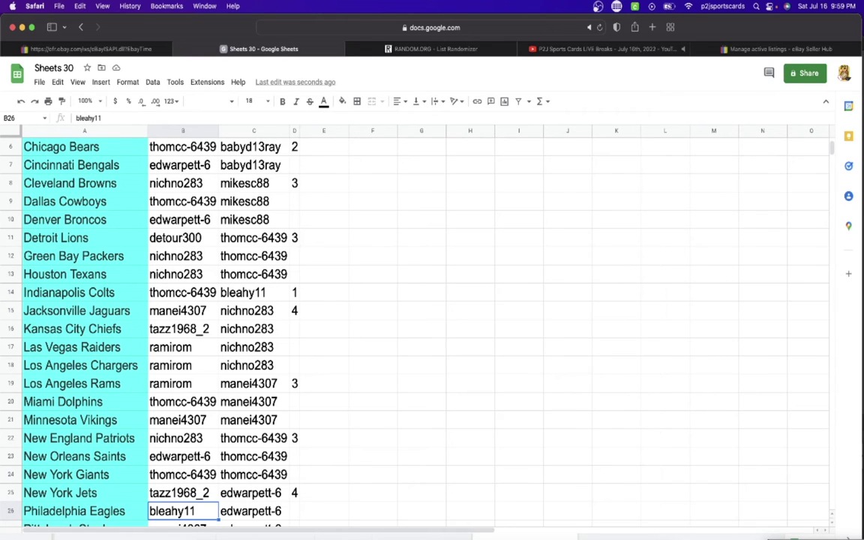
key("Down")
key("Down")
key("Down")
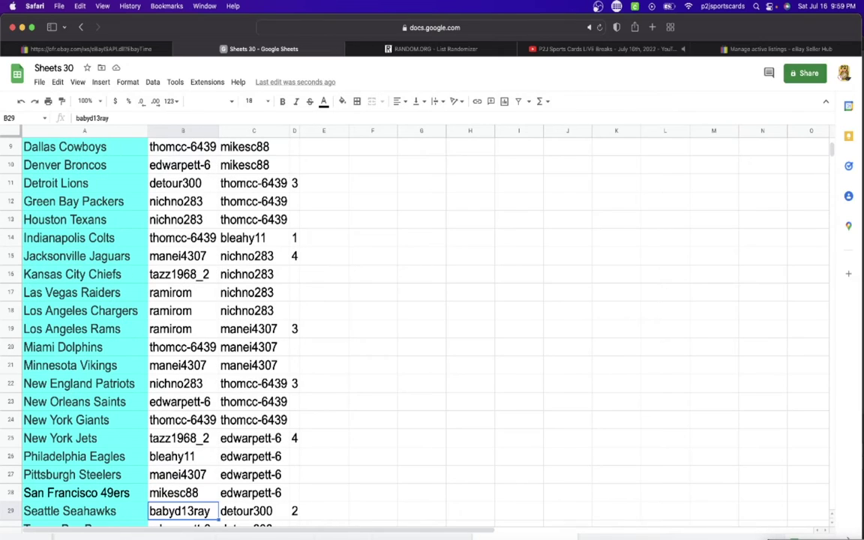
key("Down")
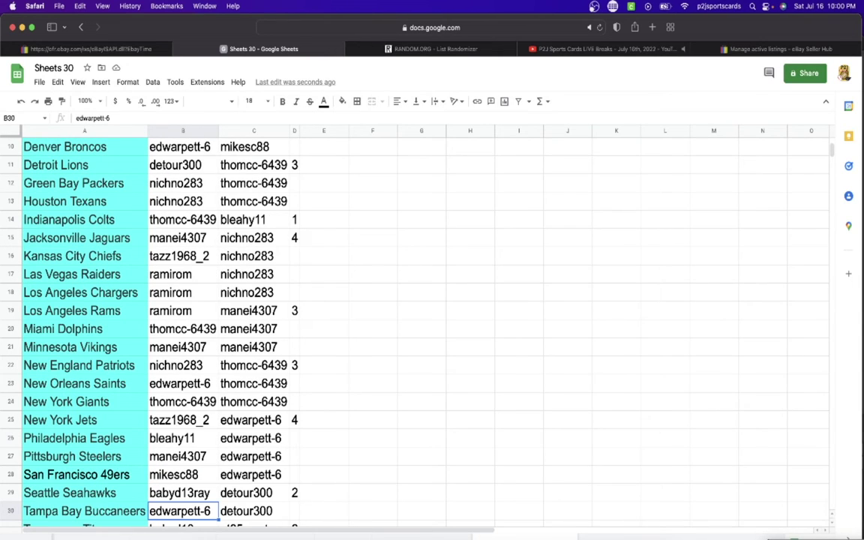
key("Down")
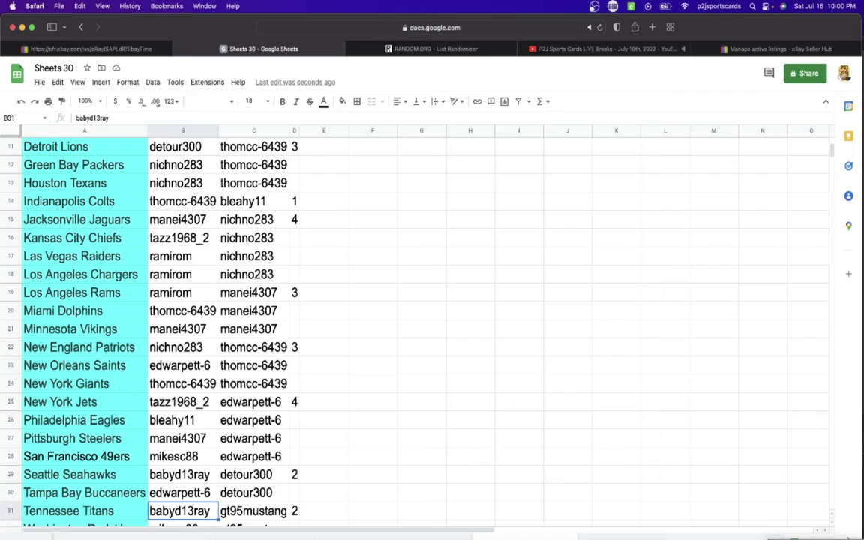
key("Down")
key("Up")
key("Up")
key("Up")
key("Up")
key("Up")
key("Up")
key("Up")
key("Up")
key("Up")
key("Up")
key("Up")
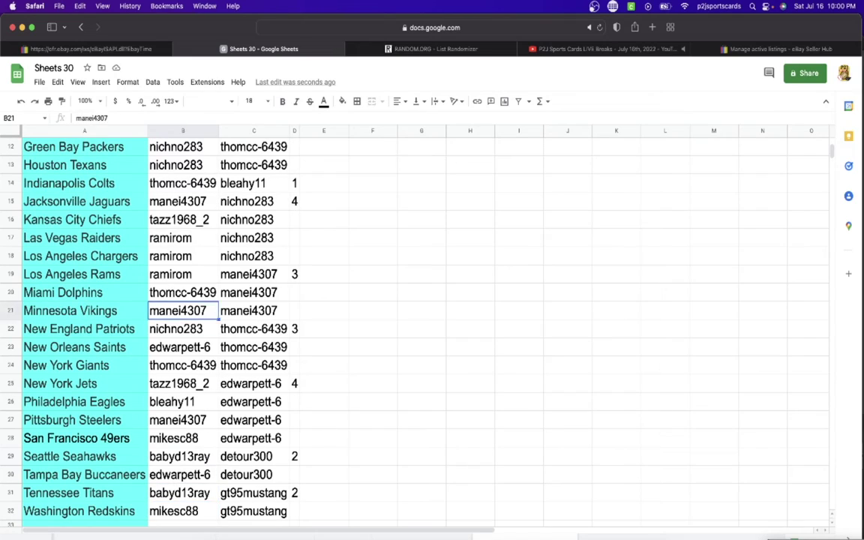
key("Up")
key("Up")
key("Up")
key("Up")
key("Up")
key("Up")
key("Up")
key("Up")
key("Up")
key("Up")
key("Up")
key("Up")
key("Up")
key("Up")
key("Up")
key("Up")
key("Up")
key("Up")
key("Up")
key("Up")
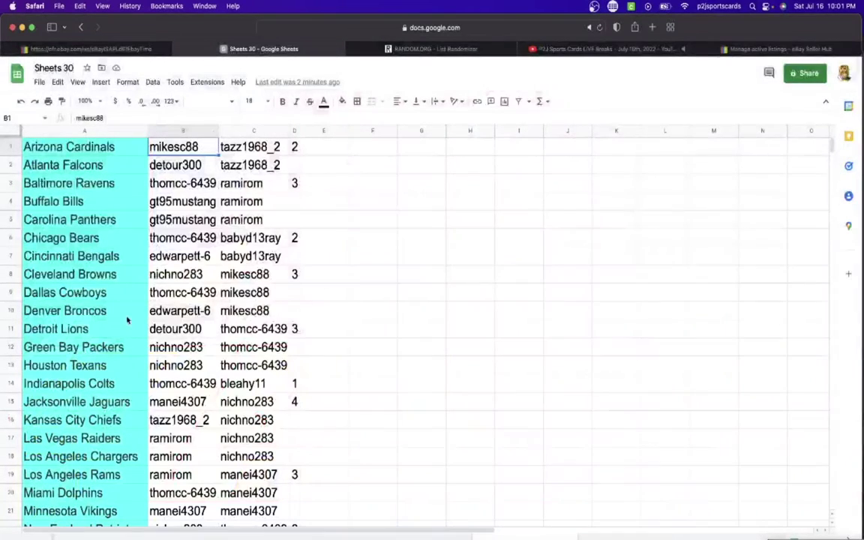
- Bold the Las Vegas Raiders owner's username in cell B17
left_click(180, 442)
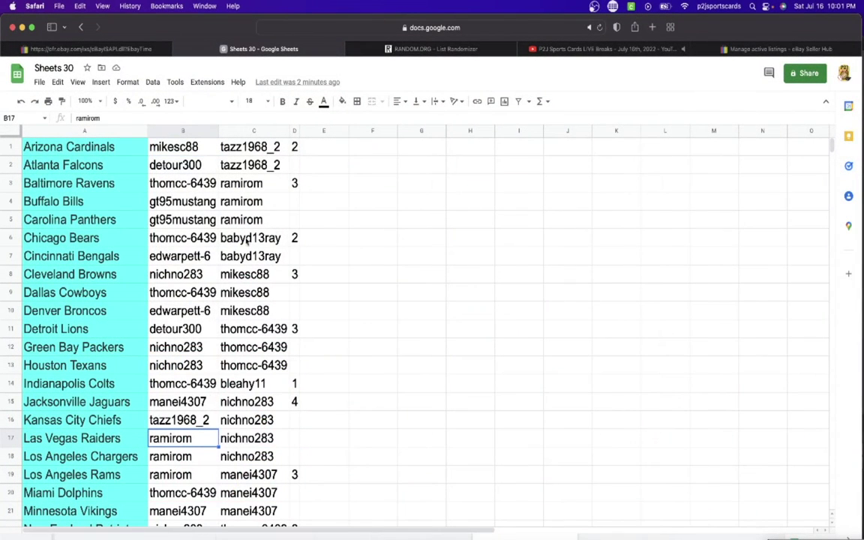
left_click(282, 101)
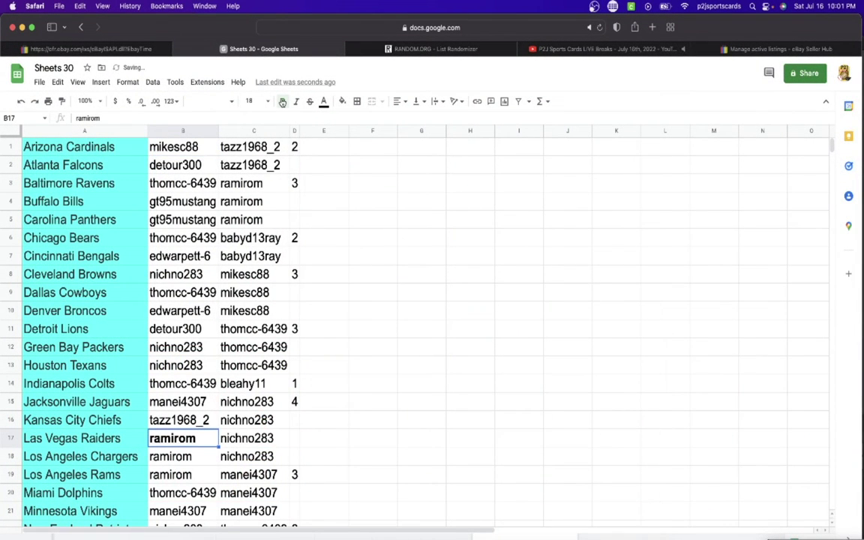